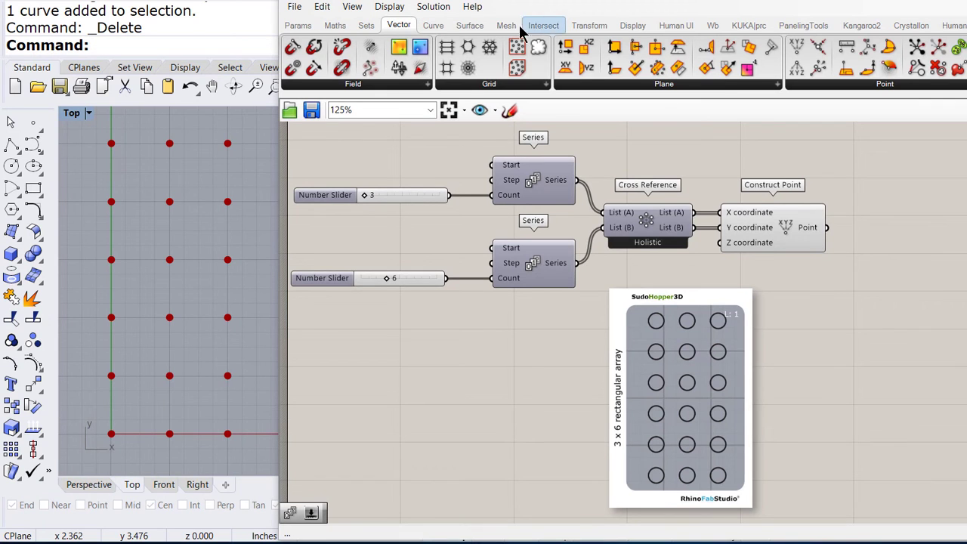
Step: Add a Circle component and wire the grid points into its Plane input
left_click(436, 26)
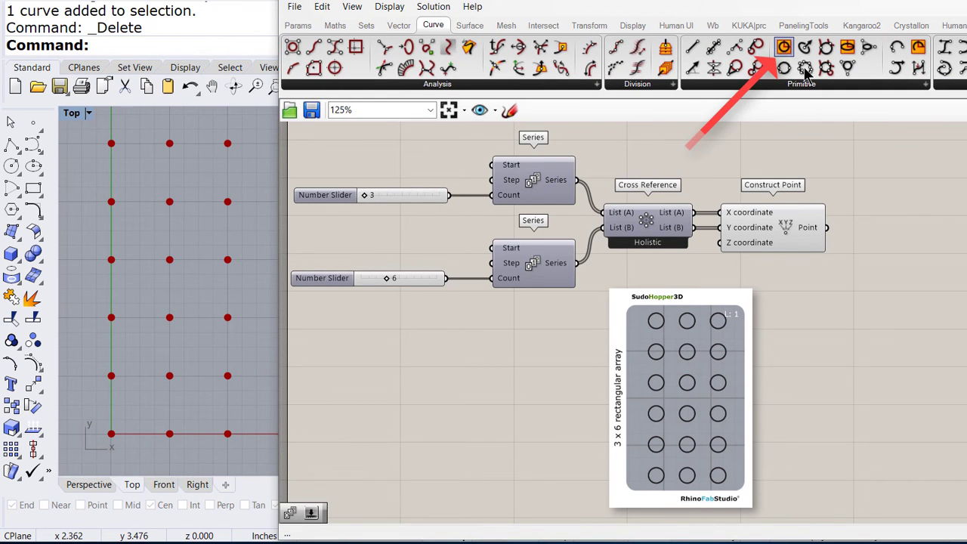
left_click_drag(783, 48, 956, 241)
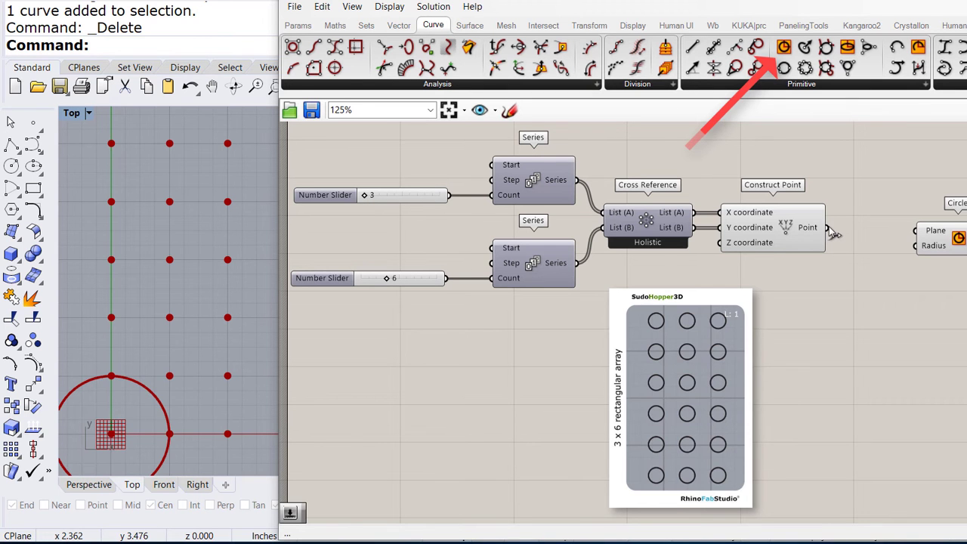
left_click_drag(829, 228, 915, 231)
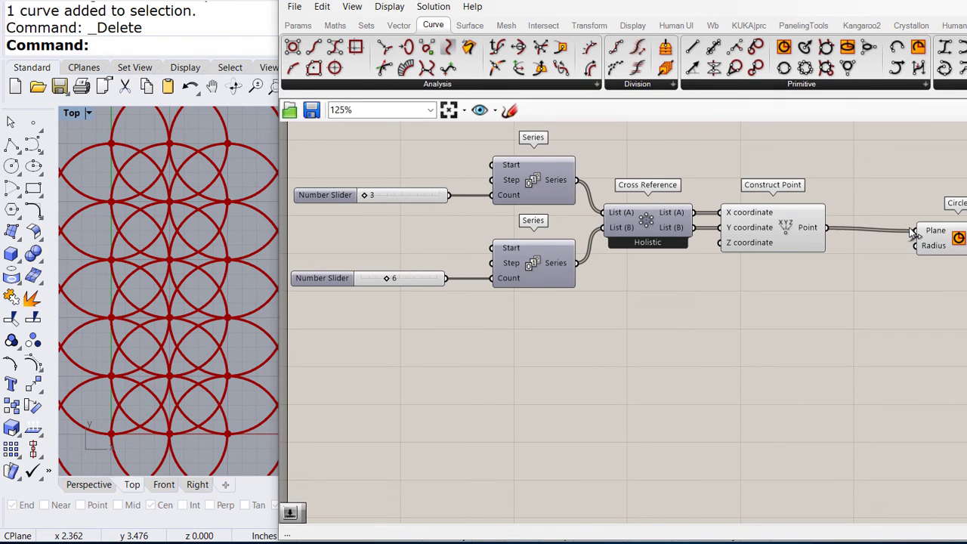
left_click_drag(958, 250, 958, 245)
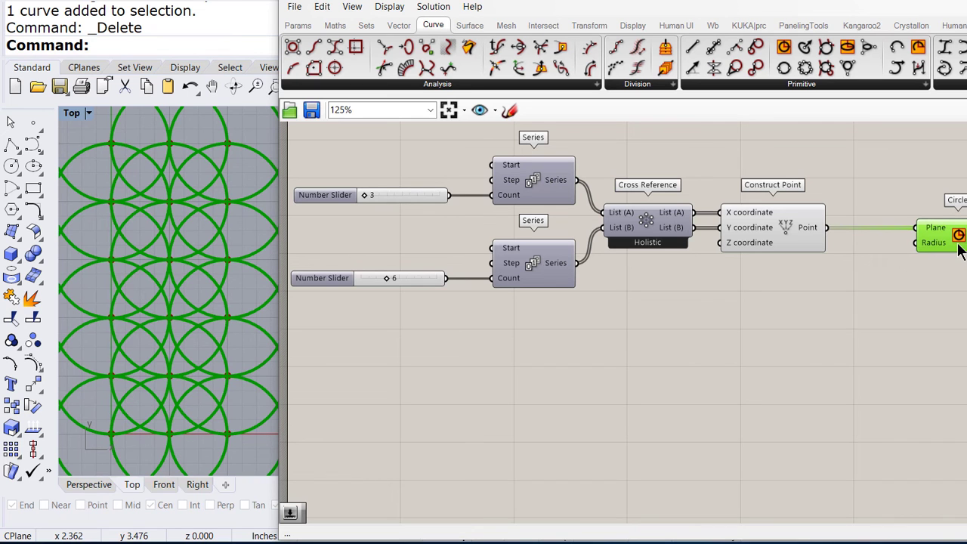
Step: Create a number slider set to 0.20 for the circle radius
double_click(799, 296)
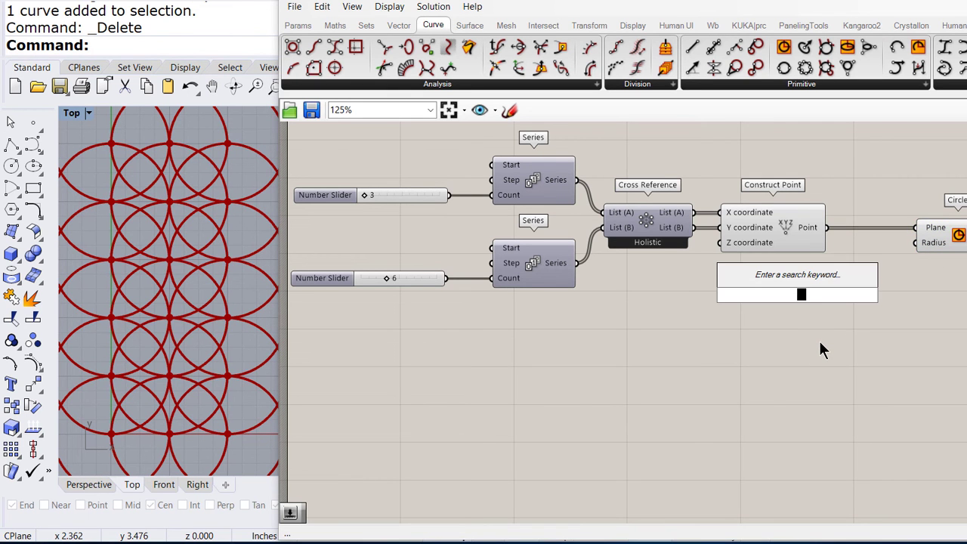
type(".2..")
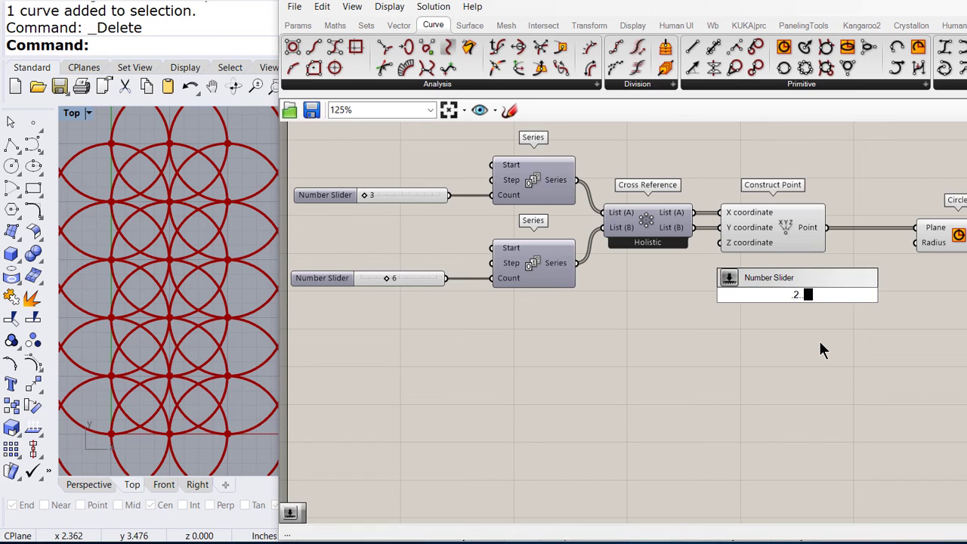
type("1.00")
key("Return")
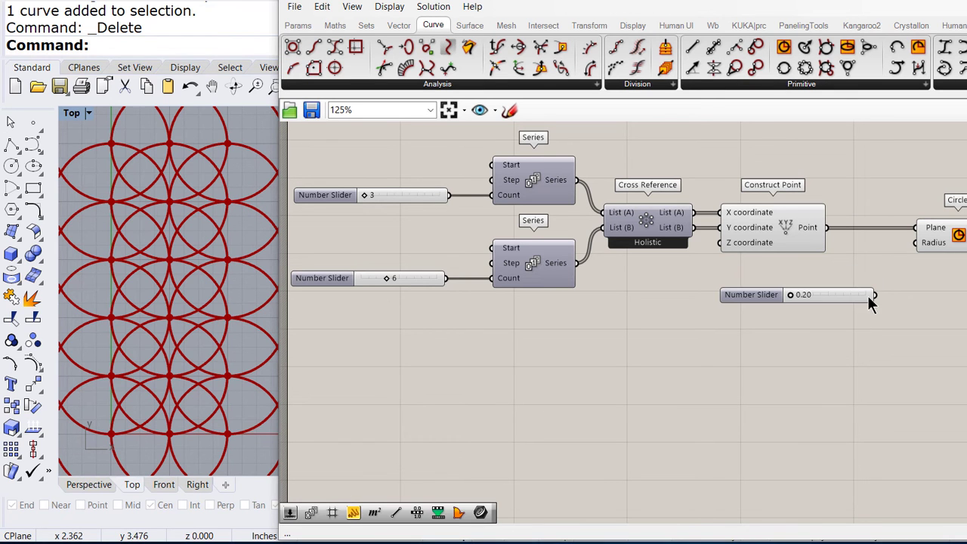
left_click_drag(915, 251, 914, 252)
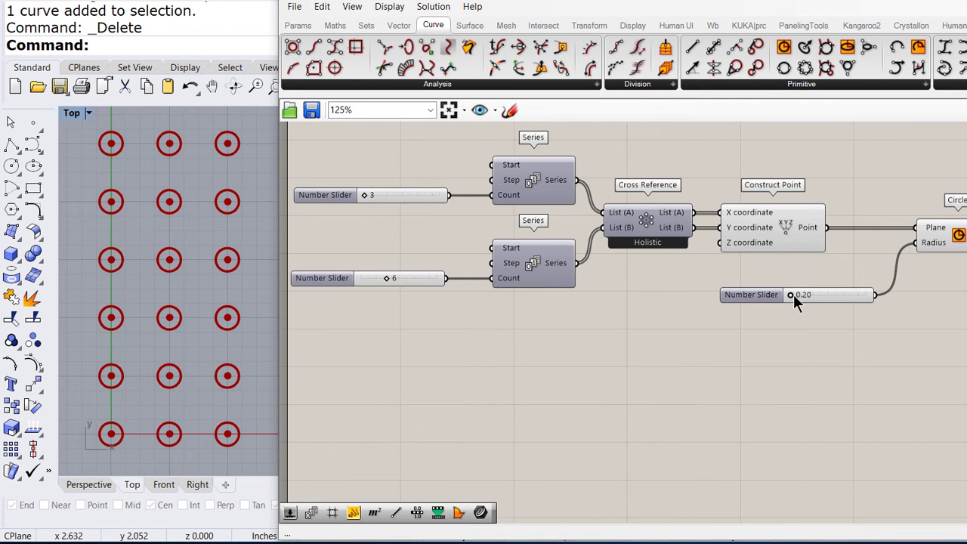
left_click_drag(795, 297, 819, 297)
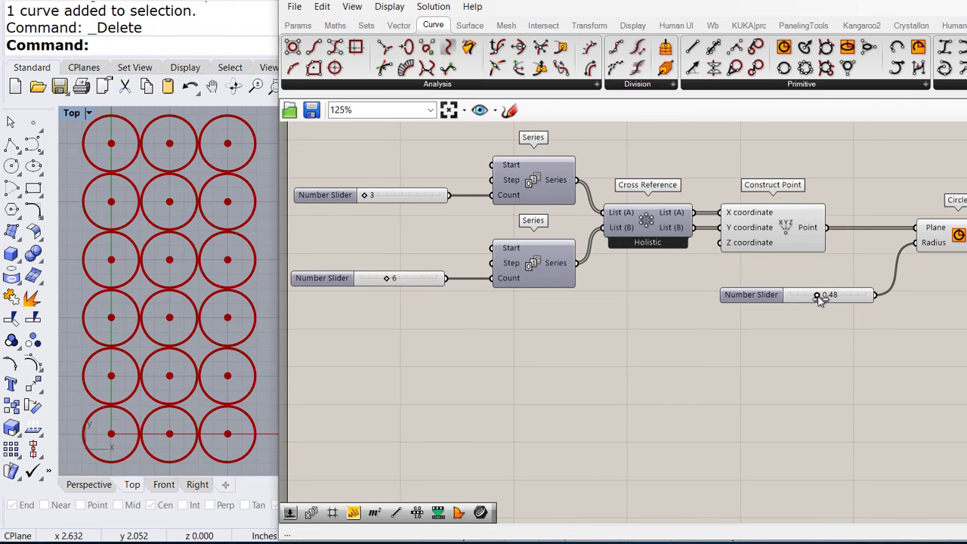
scroll(821, 300, "up", 5)
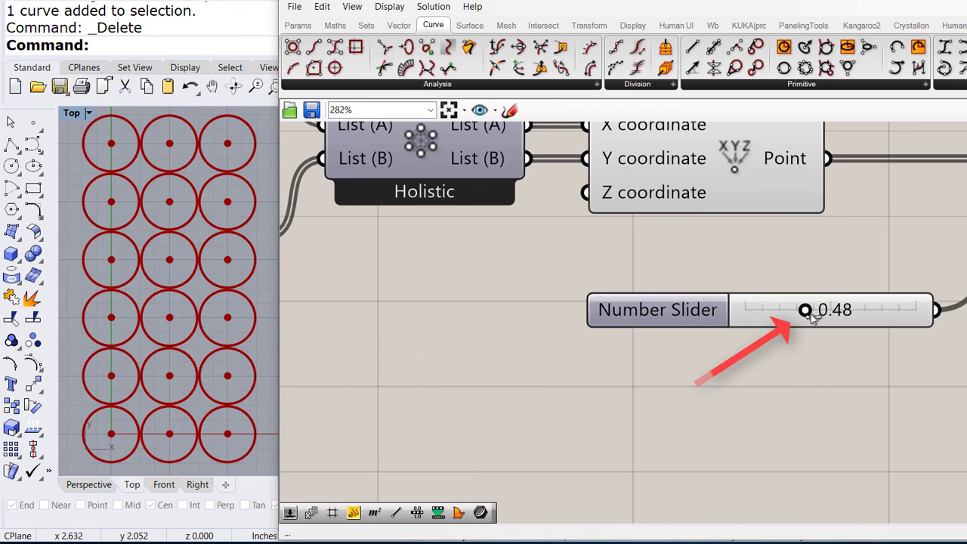
left_click_drag(805, 311, 745, 310)
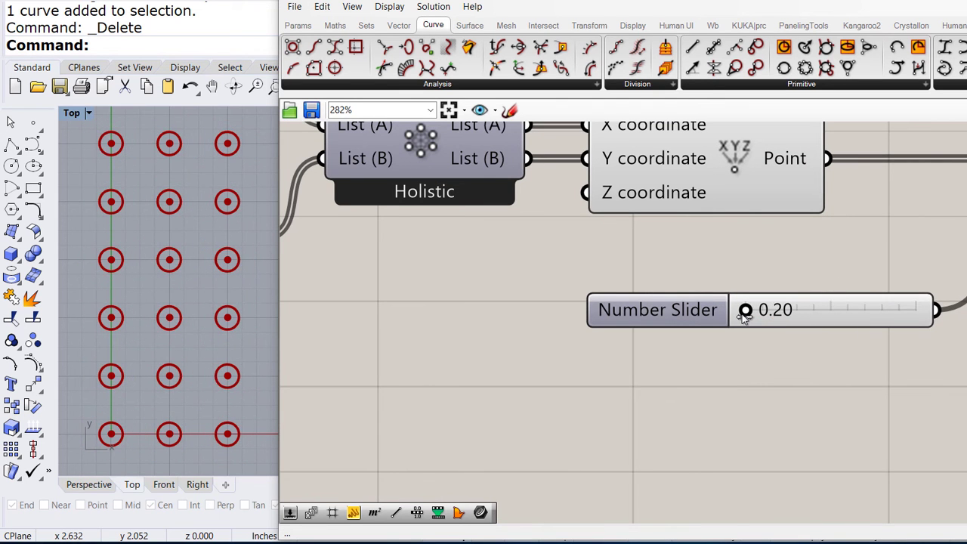
scroll(722, 317, "down", 3)
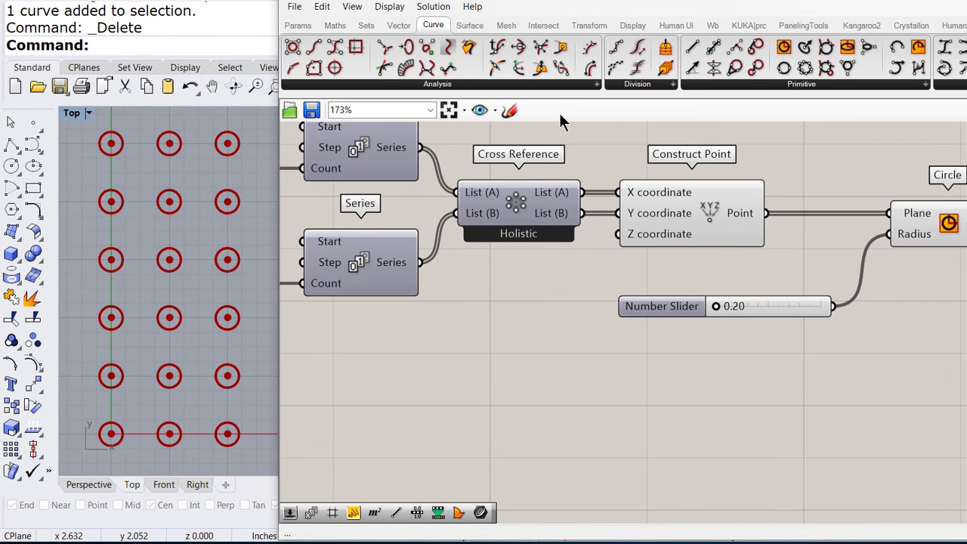
Step: Add Random and Construct Domain components, feeding the domain into Random's Range
left_click(366, 26)
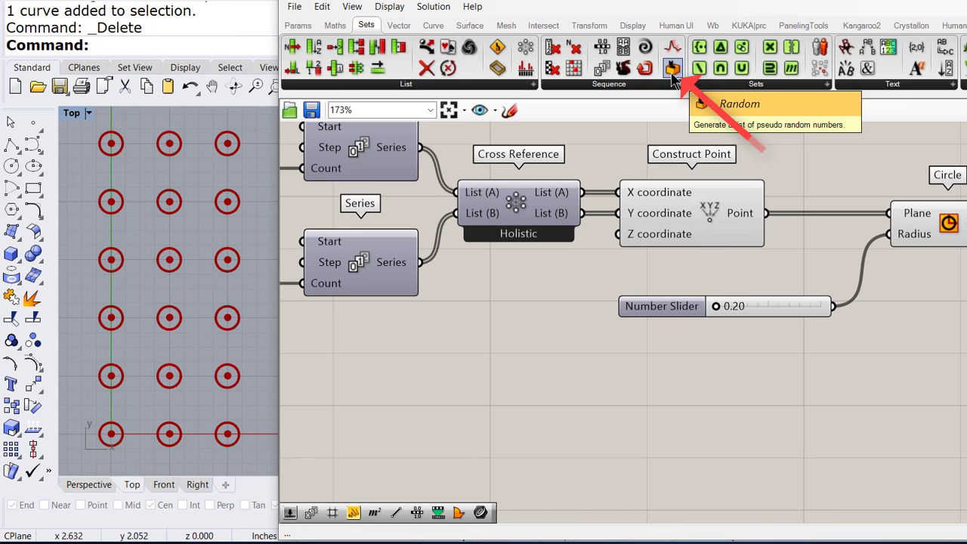
mouse_move(672, 70)
left_mouse_down()
mouse_move(854, 415)
mouse_move(868, 420)
left_mouse_up()
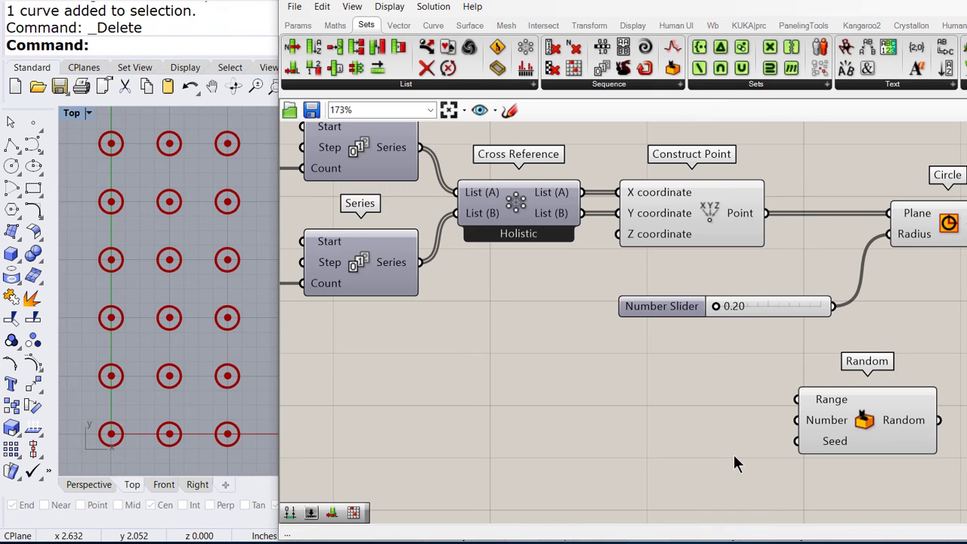
mouse_move(824, 398)
left_click(338, 26)
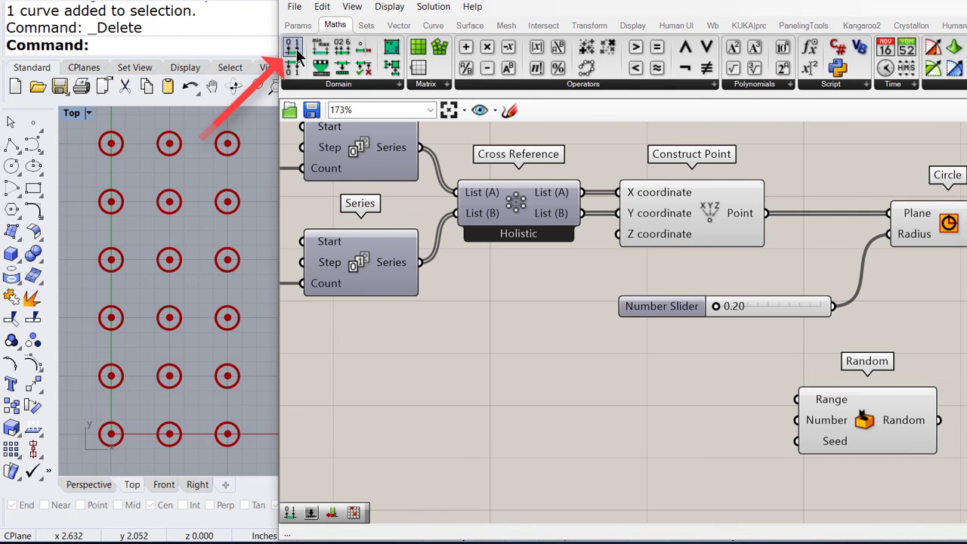
left_click_drag(293, 47, 703, 405)
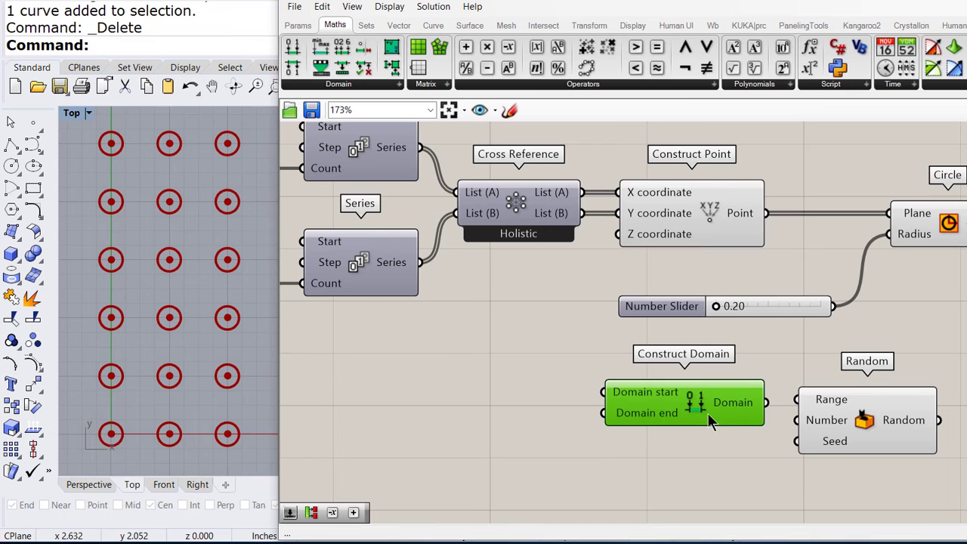
left_click_drag(766, 402, 798, 400)
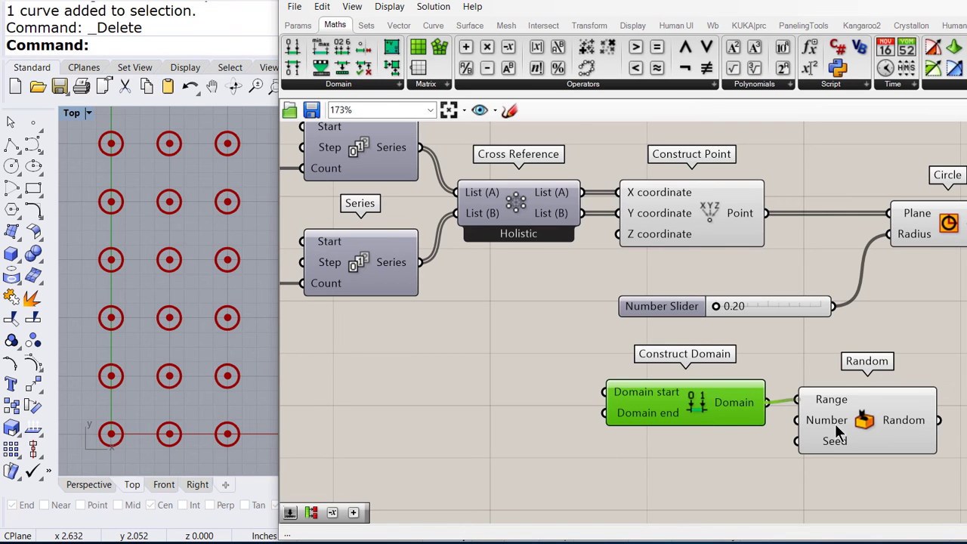
left_click_drag(836, 425, 878, 435)
Step: Wire the 0.20 slider to Domain start and a duplicated 0.49 slider to Domain end
left_click_drag(782, 305, 516, 394)
left_click_drag(583, 399, 604, 392)
left_click_drag(511, 393, 510, 432)
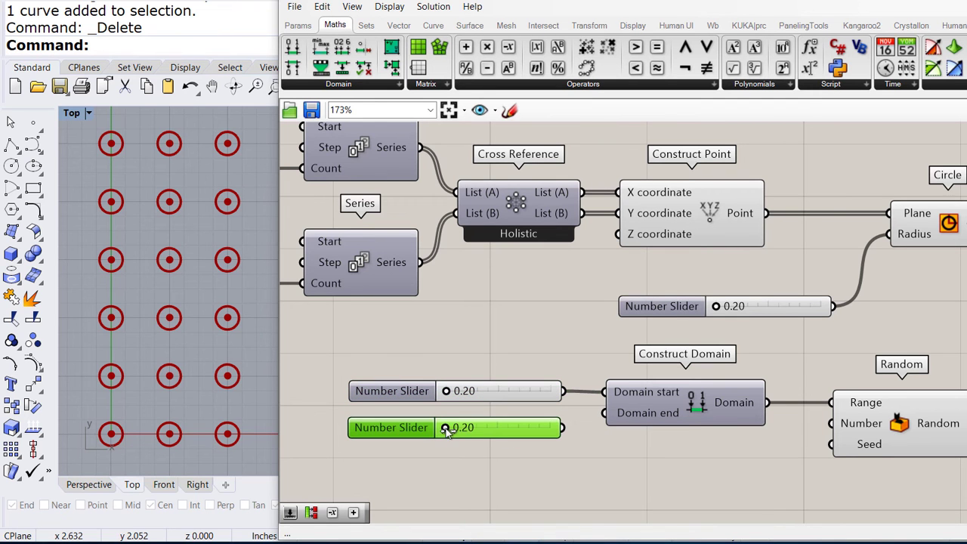
left_click_drag(446, 428, 482, 435)
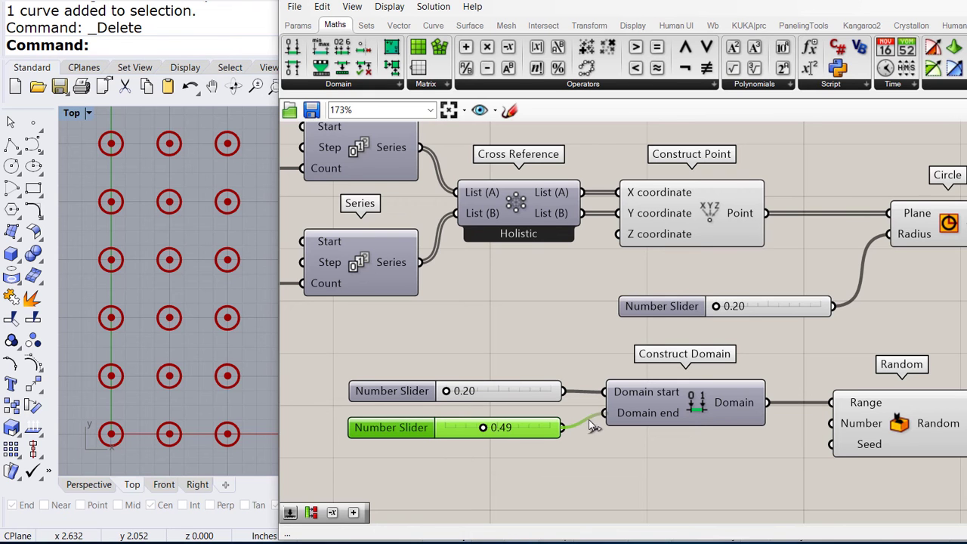
left_click_drag(594, 427, 593, 427)
Step: Count the Construct Point output with List Length and feed its Length into Random's Number
left_click(368, 27)
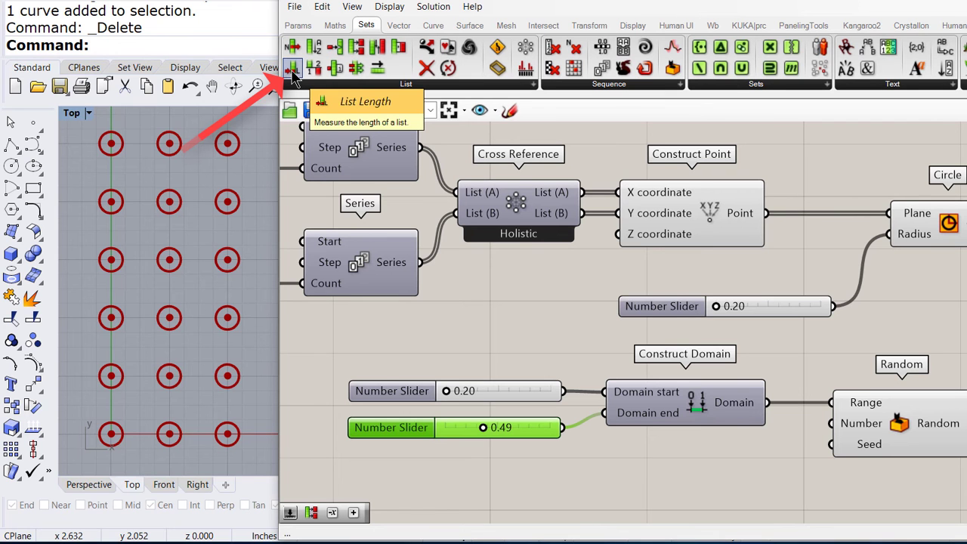
left_click_drag(293, 76, 762, 485)
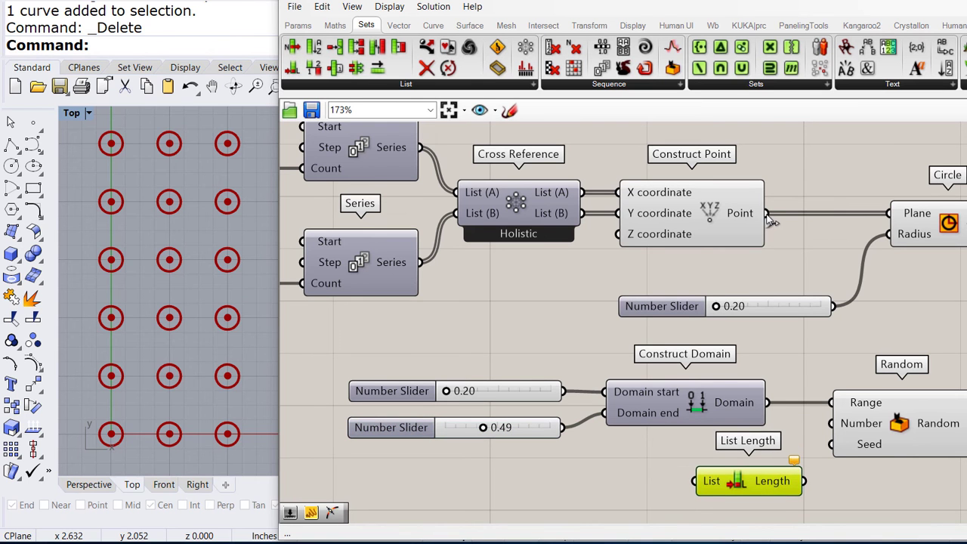
left_click_drag(767, 216, 693, 480)
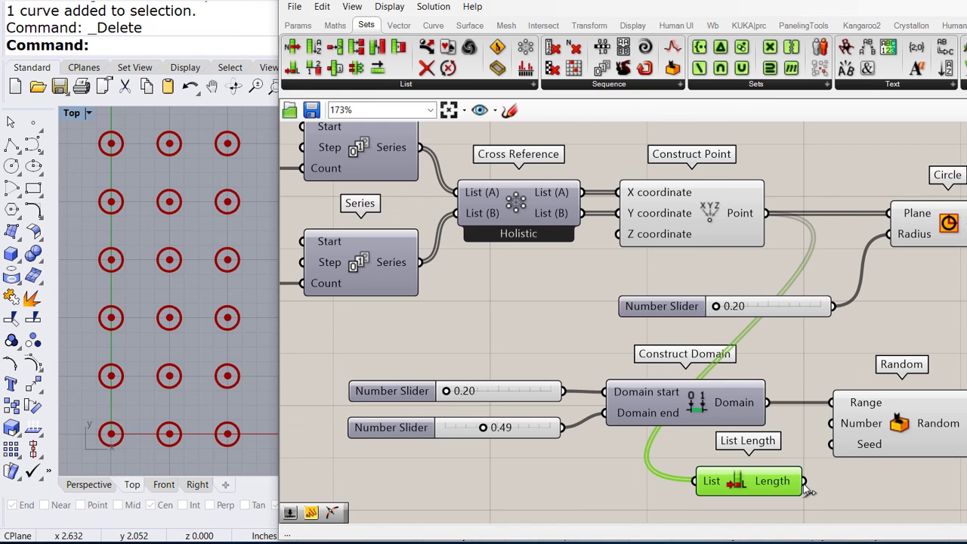
left_click_drag(806, 482, 831, 423)
right_click_drag(859, 504, 867, 464)
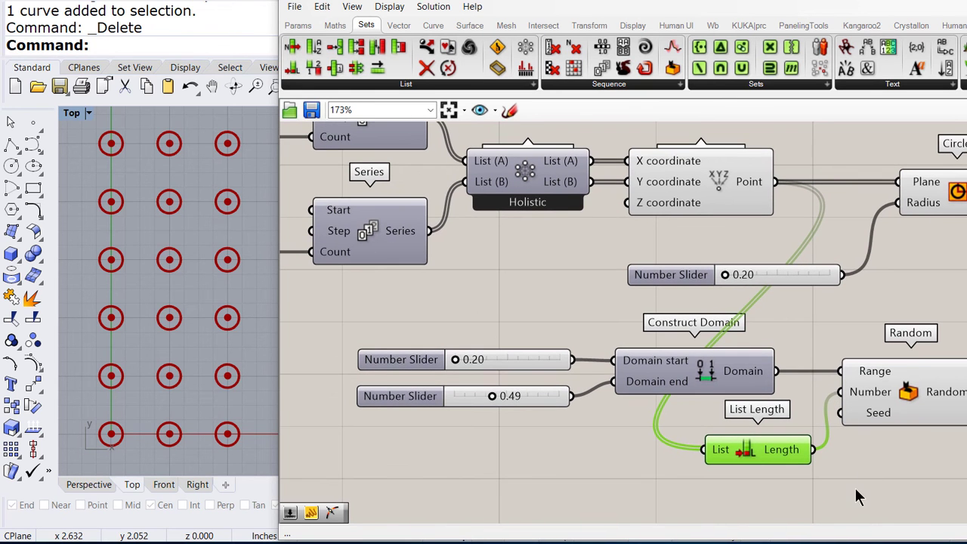
mouse_move(875, 415)
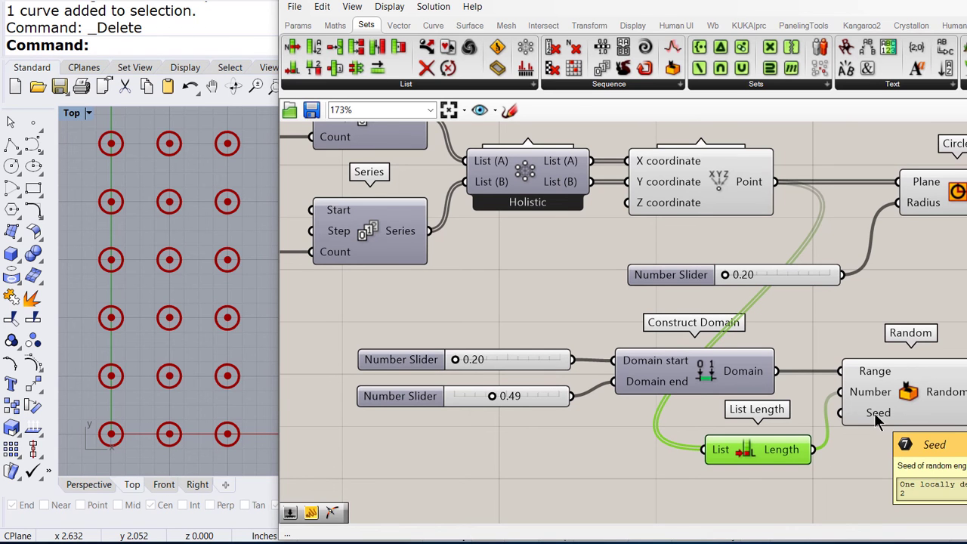
Step: Seed Random with a new 5.00 slider and wire Random's output into Circle's Radius
double_click(699, 494)
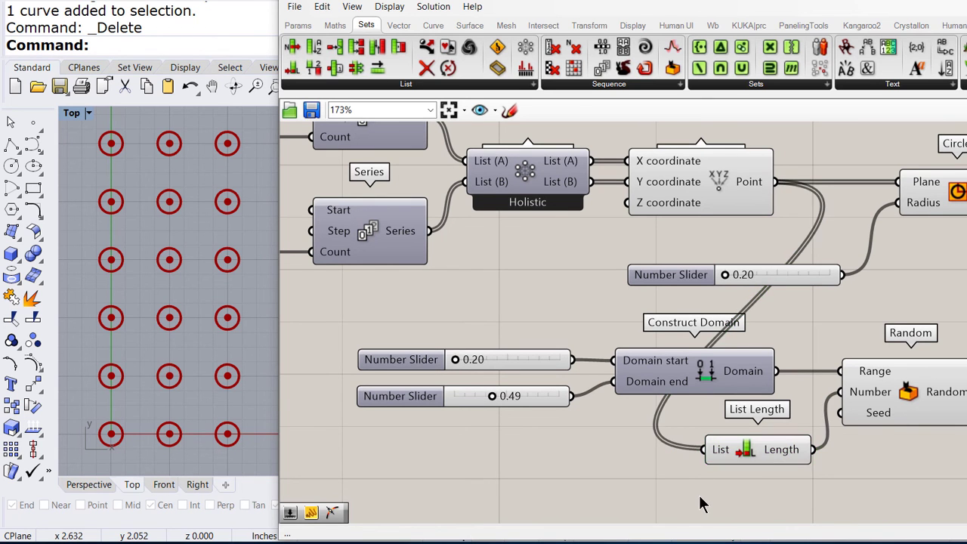
type("5")
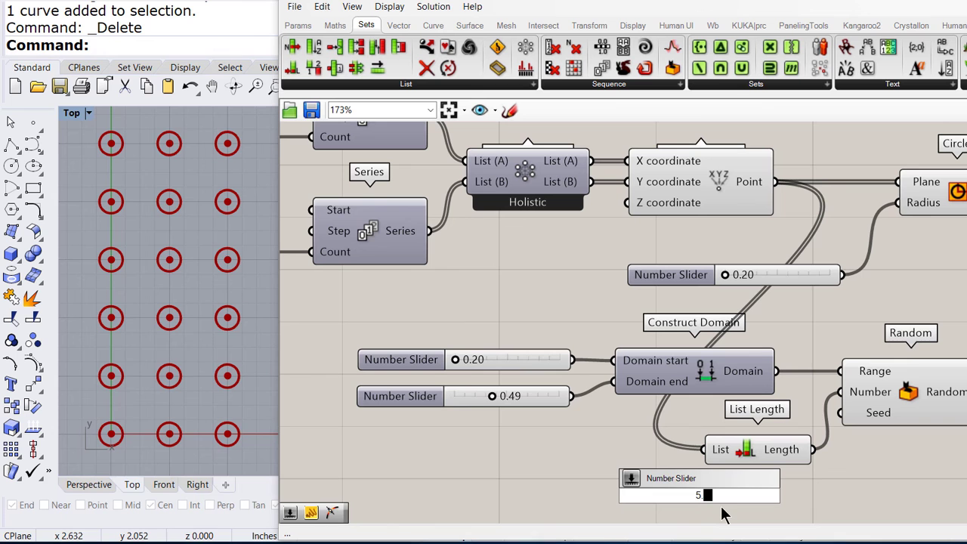
type(".00")
key("Return")
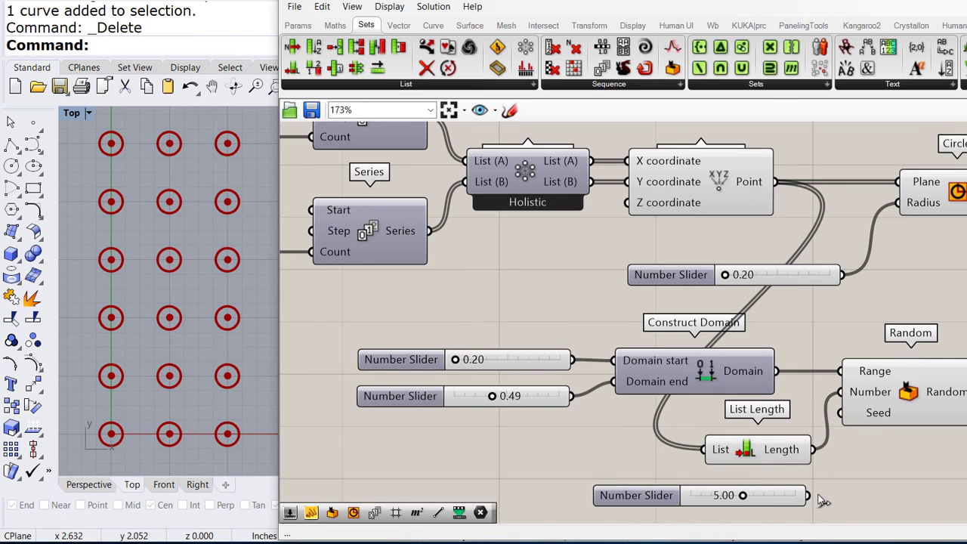
left_click_drag(808, 495, 841, 412)
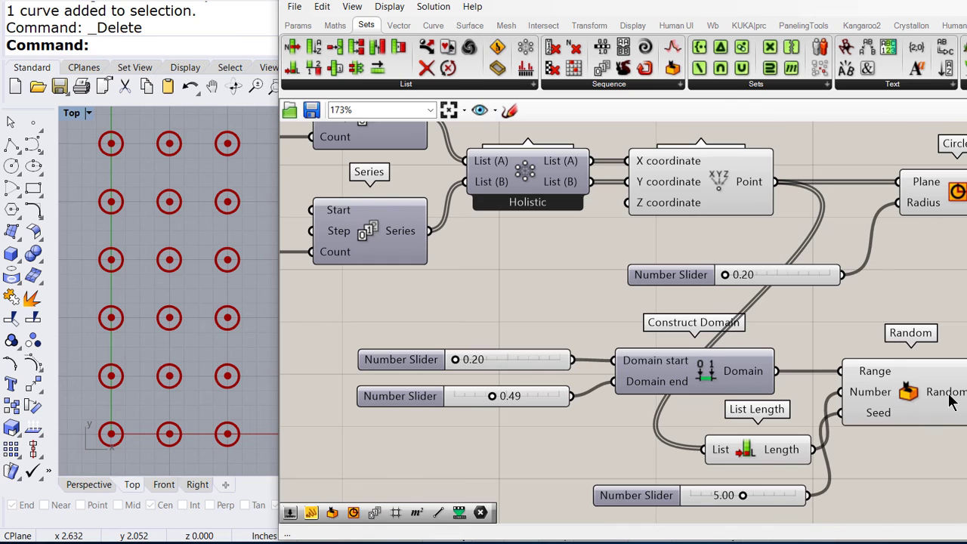
mouse_move(949, 395)
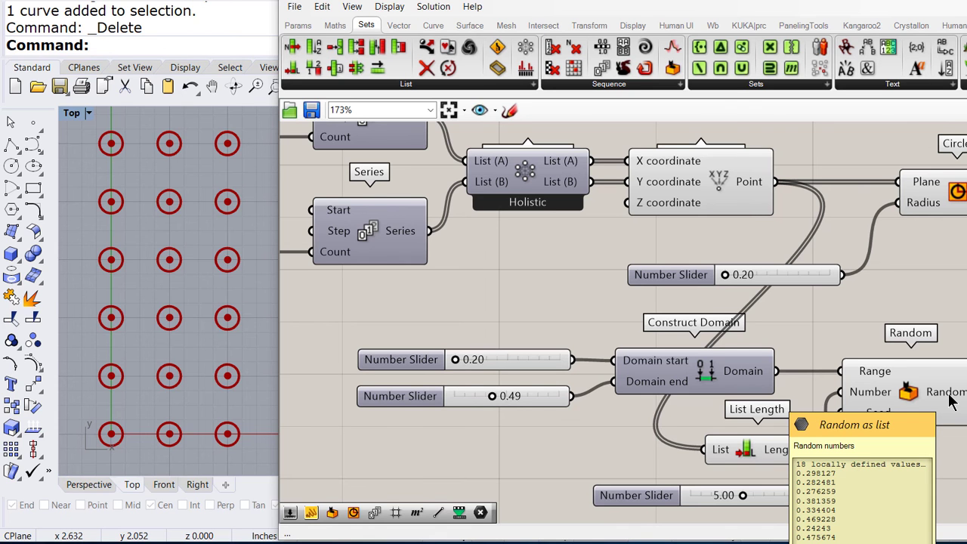
left_click_drag(966, 392, 955, 219)
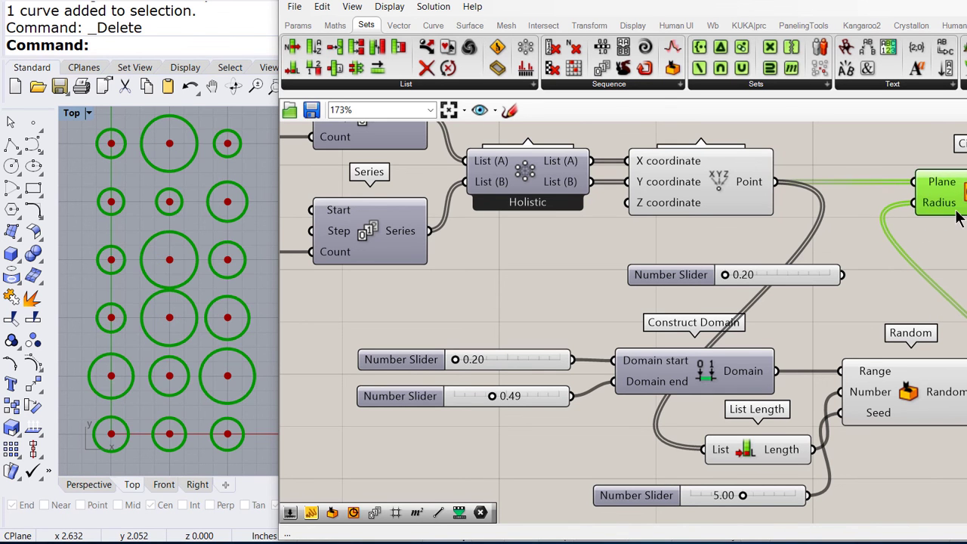
Step: Turn off the Construct Point preview so the points are hidden in Rhino
scroll(134, 244, "down", 1)
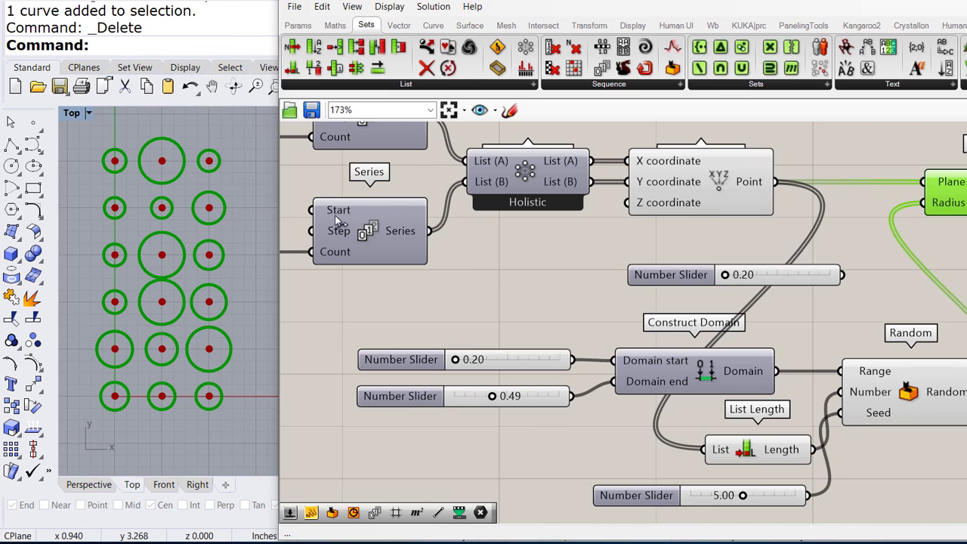
left_click(728, 188)
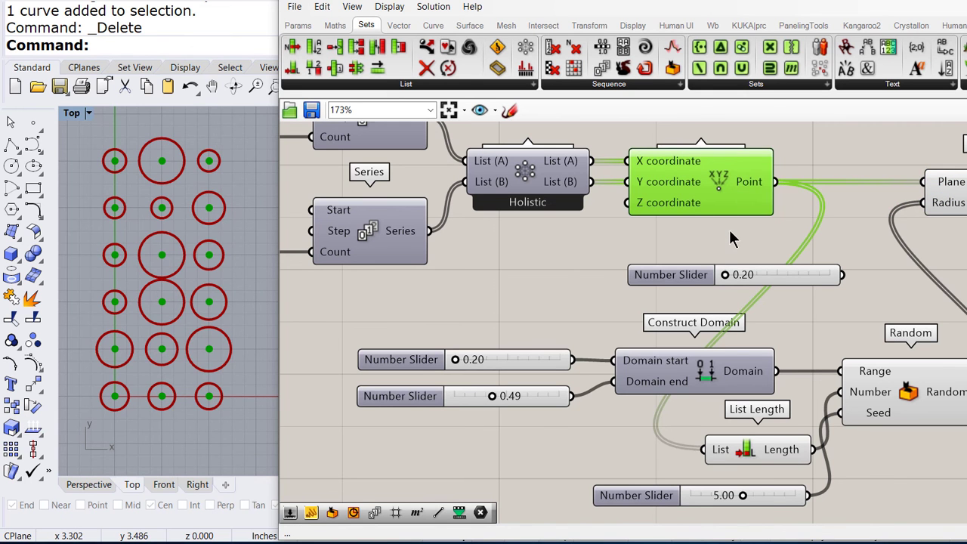
middle_click(729, 230)
left_click(776, 196)
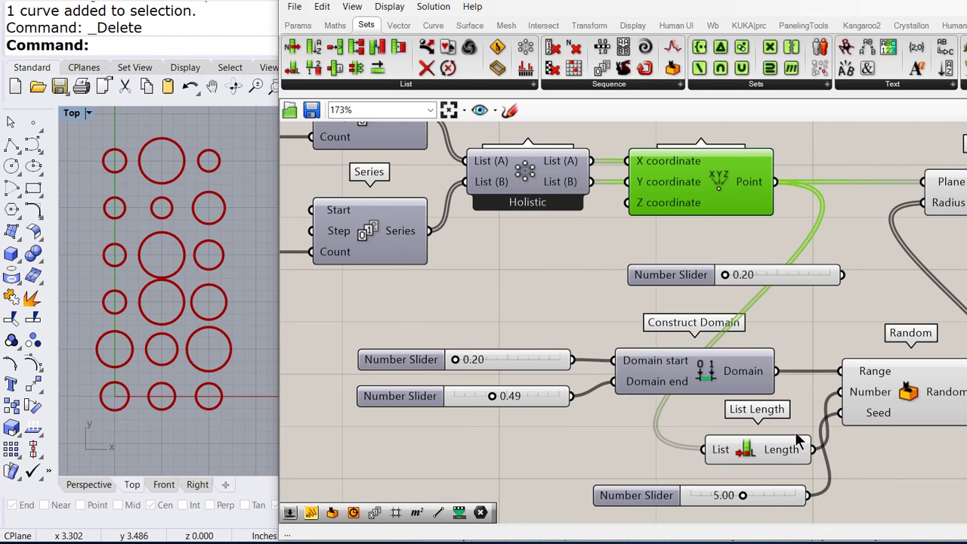
Step: Try different seed values and set the radius range start to 0.25
left_click_drag(743, 495, 772, 497)
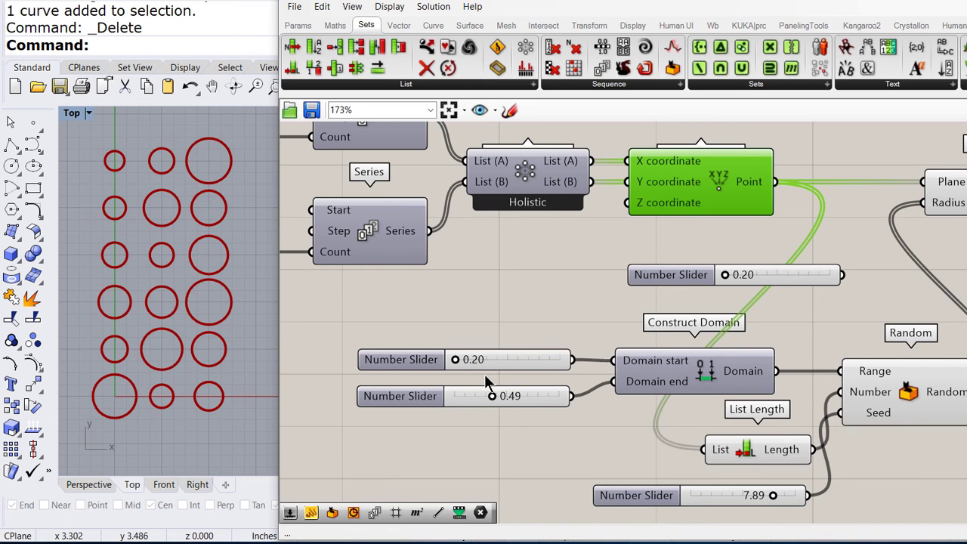
left_click_drag(457, 363, 498, 363)
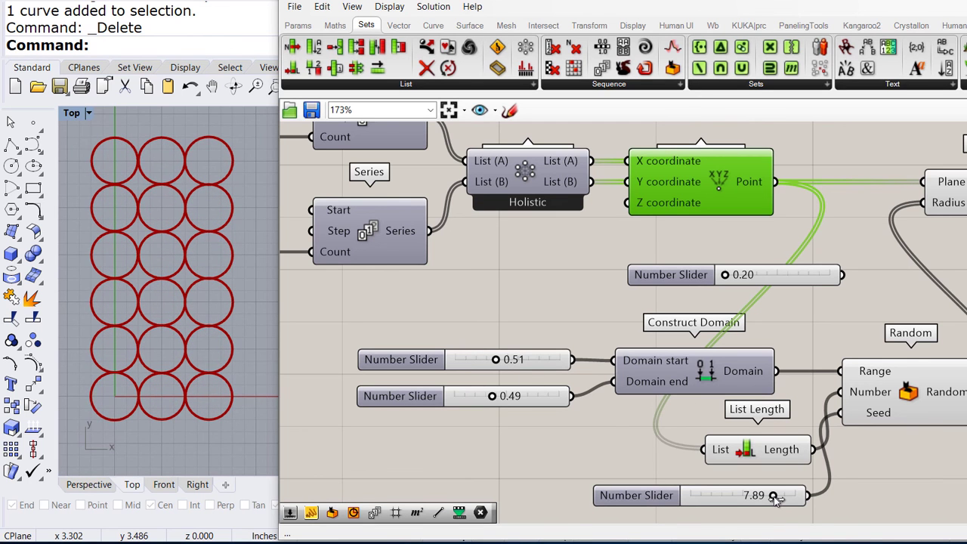
left_click_drag(771, 497, 731, 497)
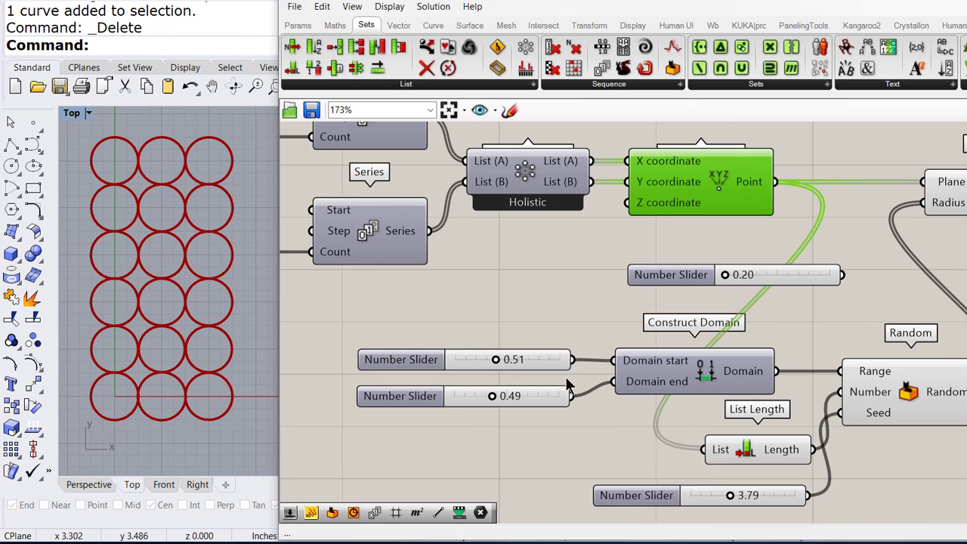
left_click_drag(499, 364, 467, 368)
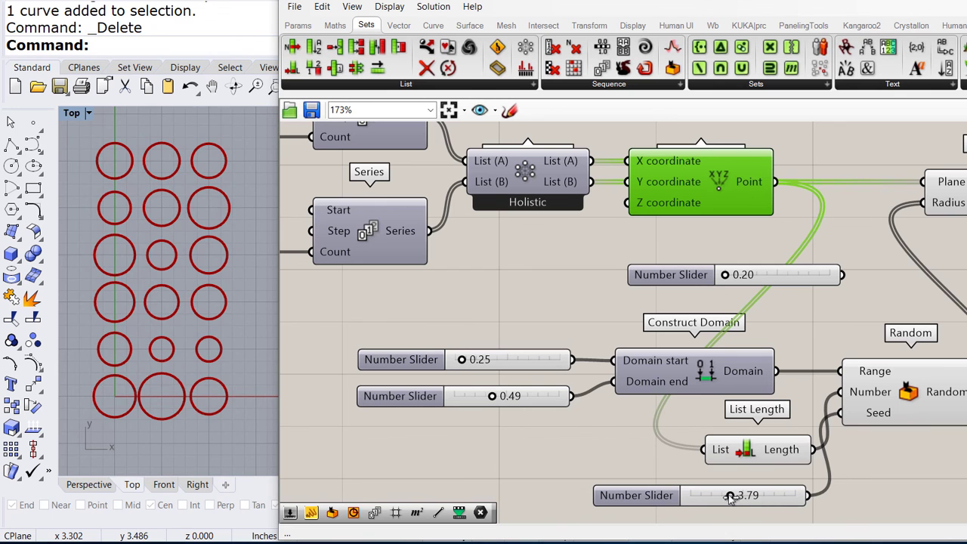
left_click_drag(733, 501, 778, 502)
Step: Set both Series count sliders to 12 for a 12 × 12 circle grid
left_click_drag(556, 3, 741, 20)
scroll(244, 367, "down", 2)
scroll(398, 380, "down", 2)
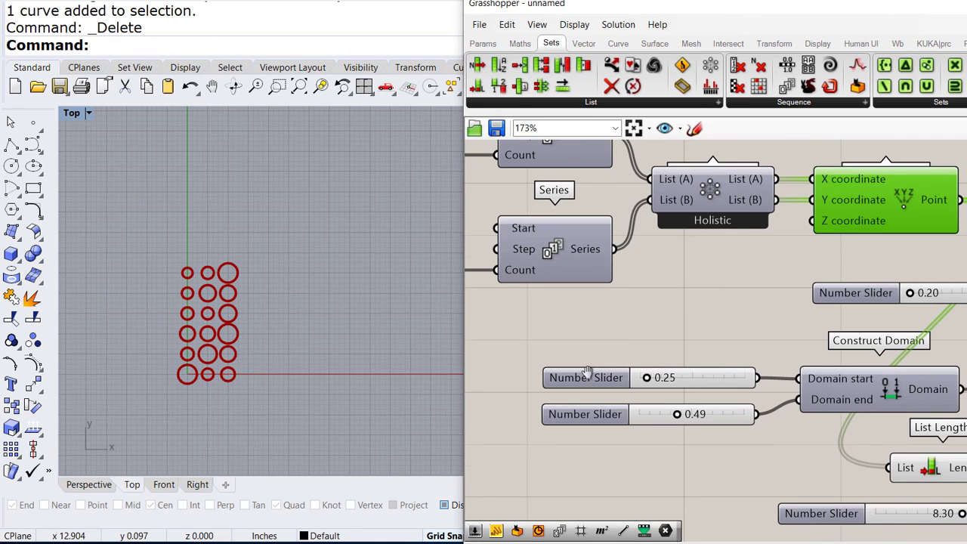
right_click_drag(526, 365, 812, 458)
scroll(659, 274, "up", 3)
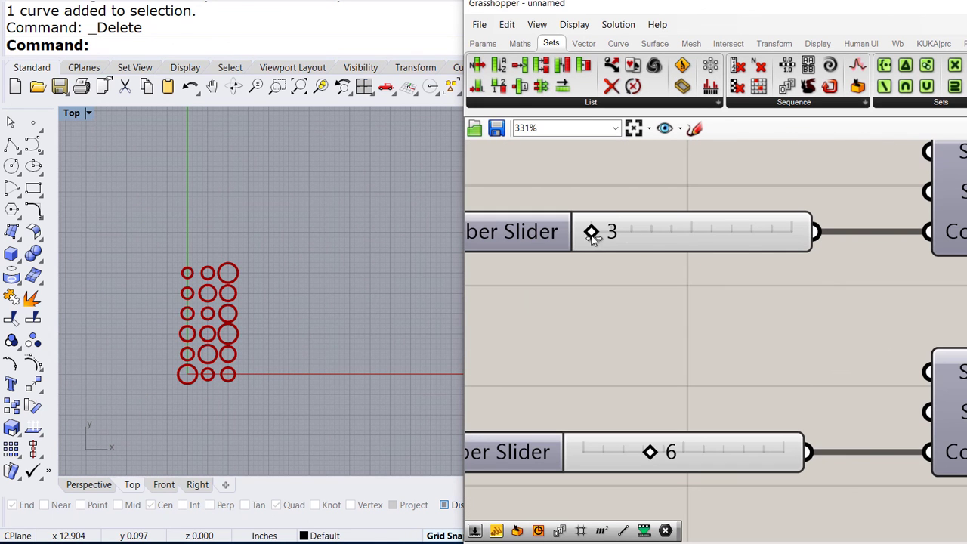
left_click_drag(591, 233, 789, 244)
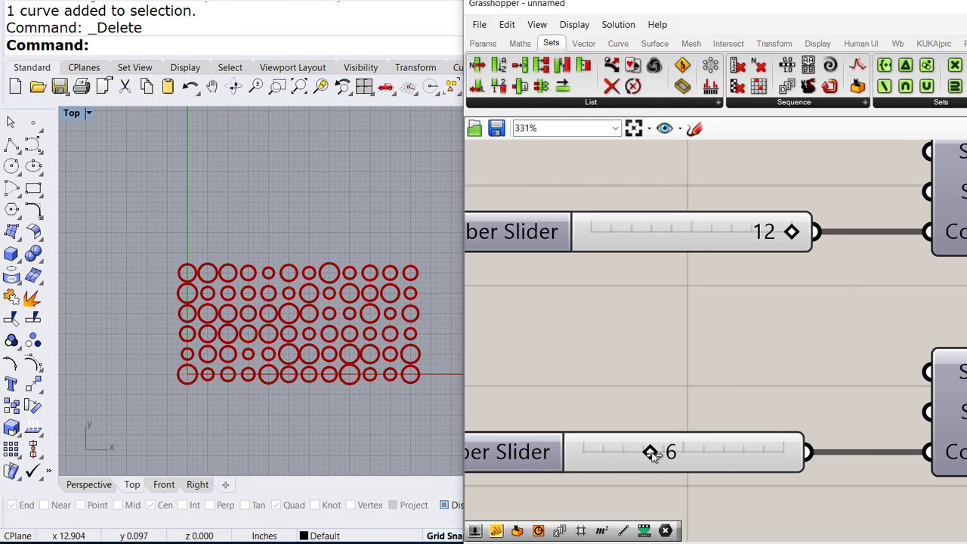
left_click_drag(650, 454, 814, 460)
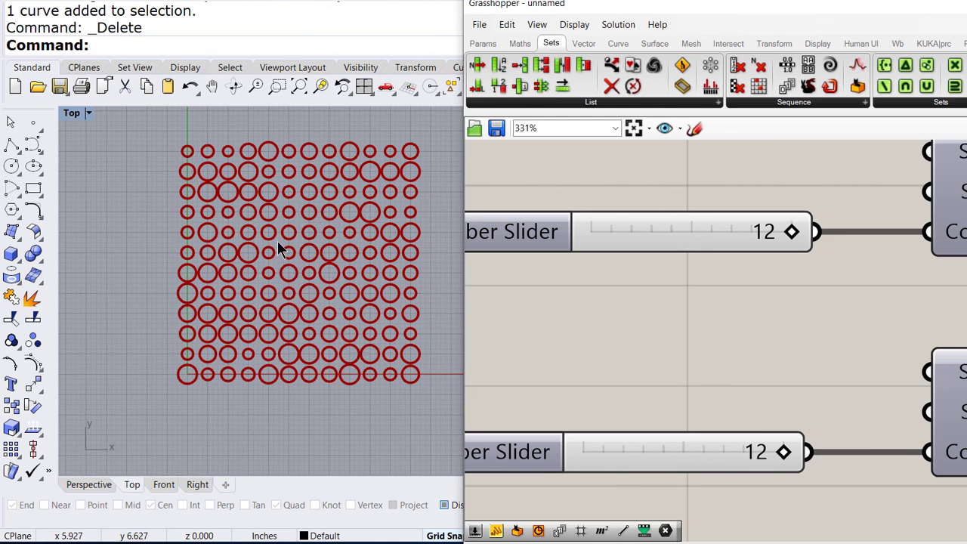
right_click_drag(278, 241, 212, 259)
scroll(210, 255, "up", 3)
scroll(217, 254, "down", 2)
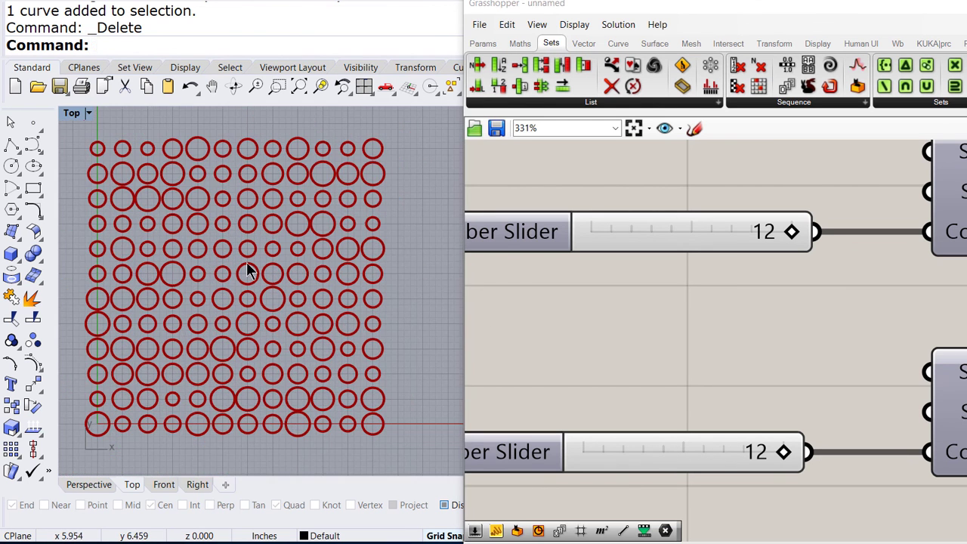
scroll(634, 282, "down", 5)
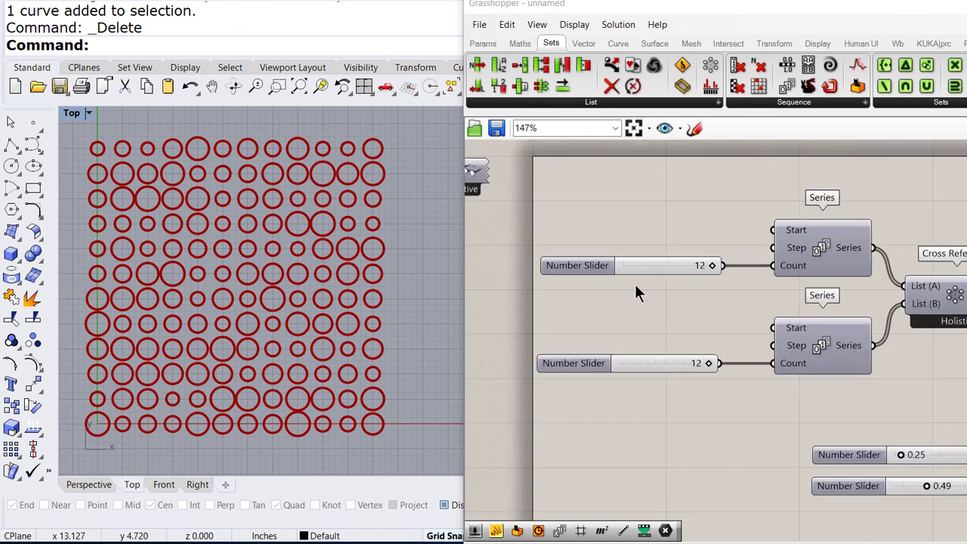
Step: Change the seed slider to 10.00 to reshuffle the circle sizes
right_click_drag(900, 370, 744, 302)
scroll(952, 402, "up", 3)
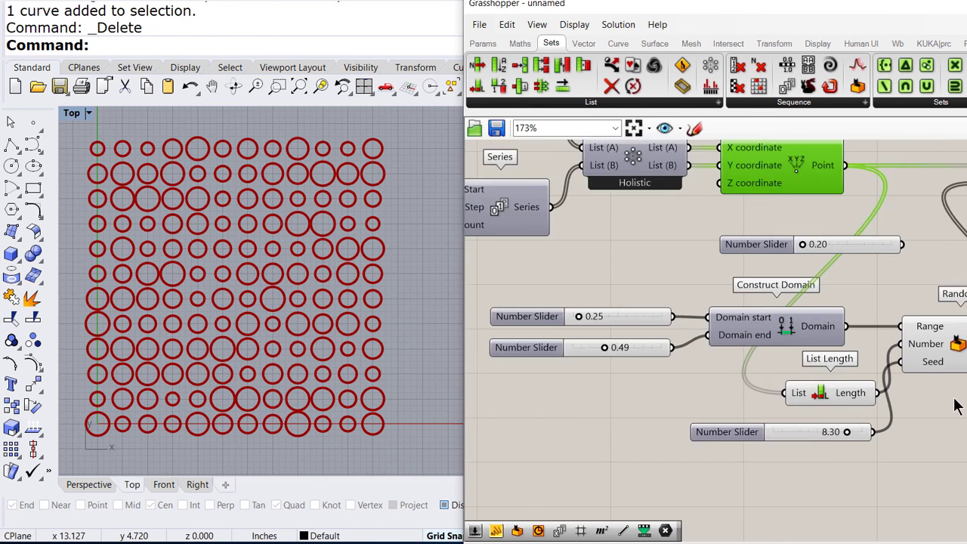
left_click_drag(779, 453, 824, 462)
scroll(748, 443, "down", 2)
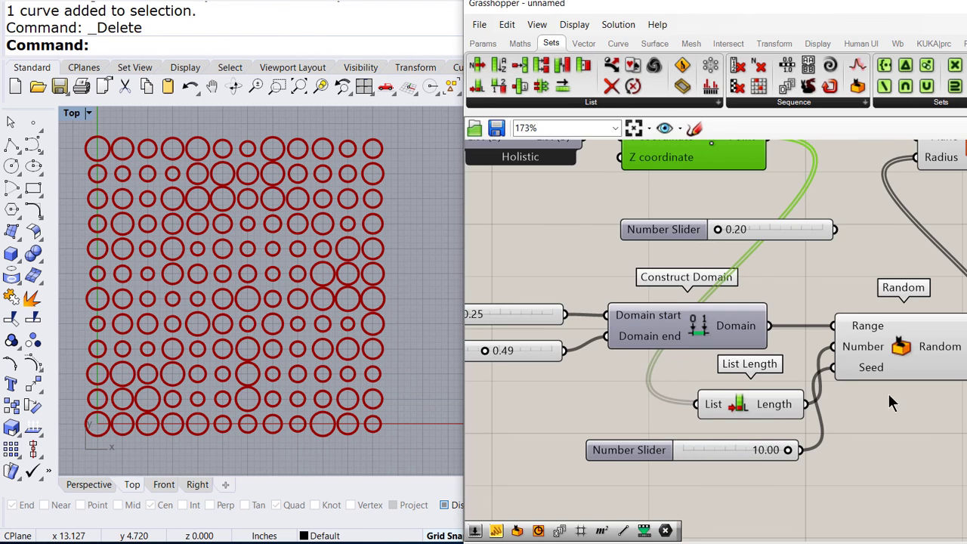
scroll(899, 325, "up", 3)
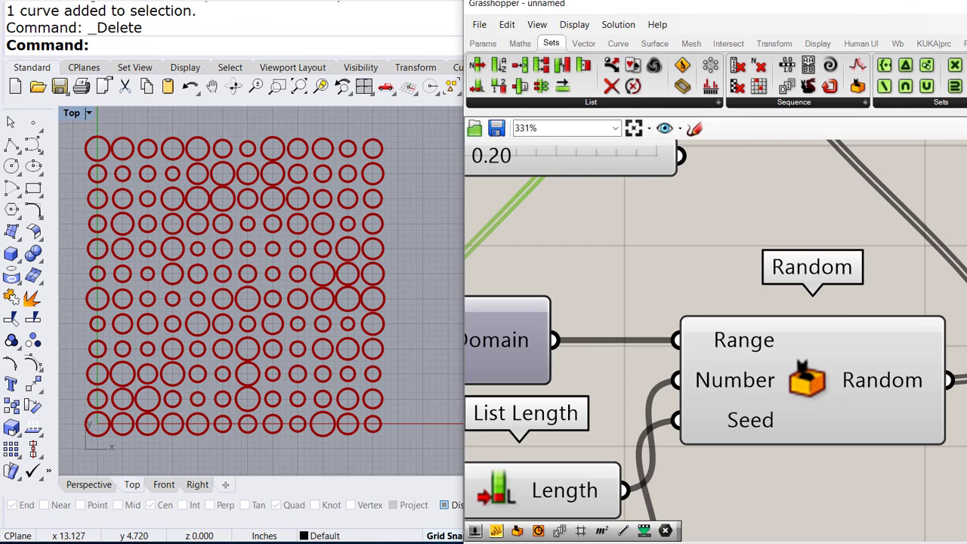